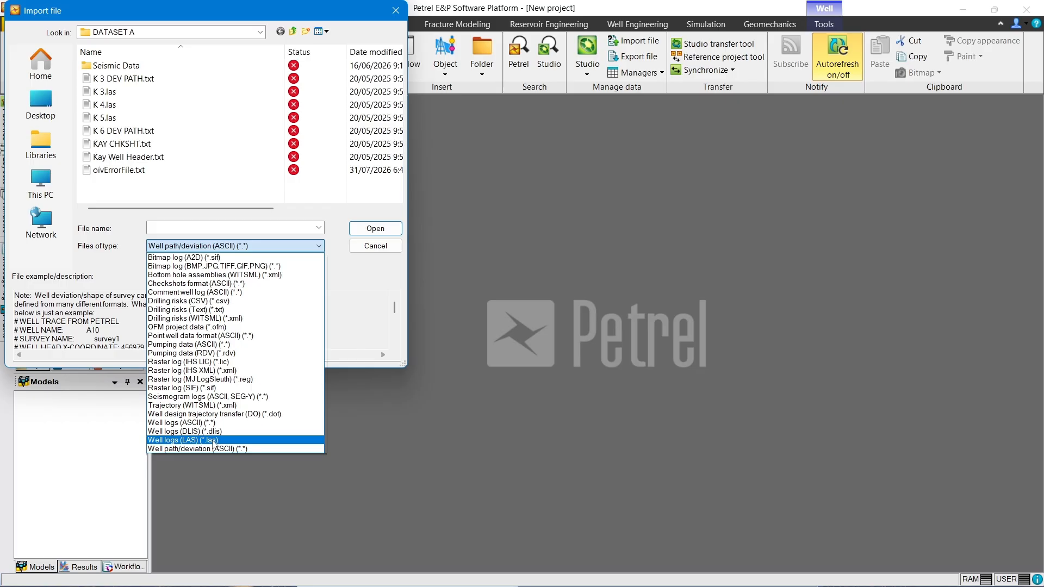
Import K 3.las into well Kay 3 as Well logs (LAS) and set the matching mode to Specified.
{"action": "left_click", "coordinate": [213, 442]}
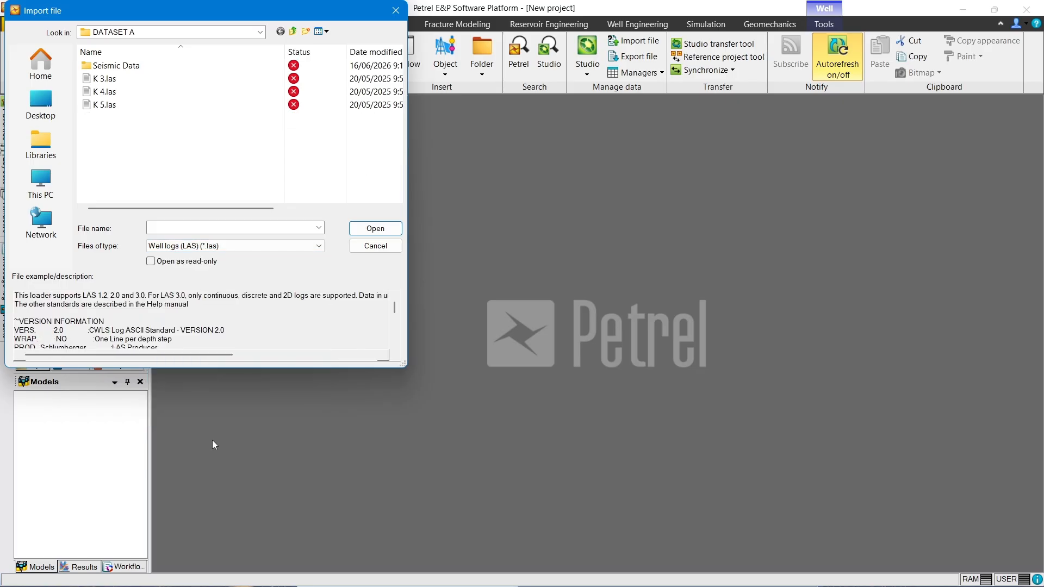
{"action": "left_click", "coordinate": [125, 79]}
{"action": "left_click", "coordinate": [355, 229]}
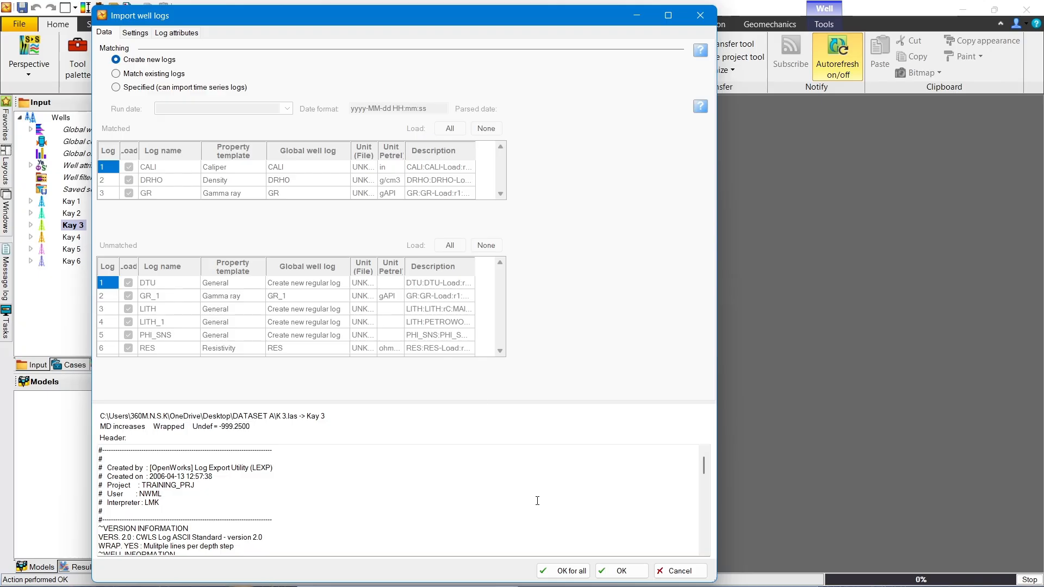
{"action": "left_click", "coordinate": [116, 88]}
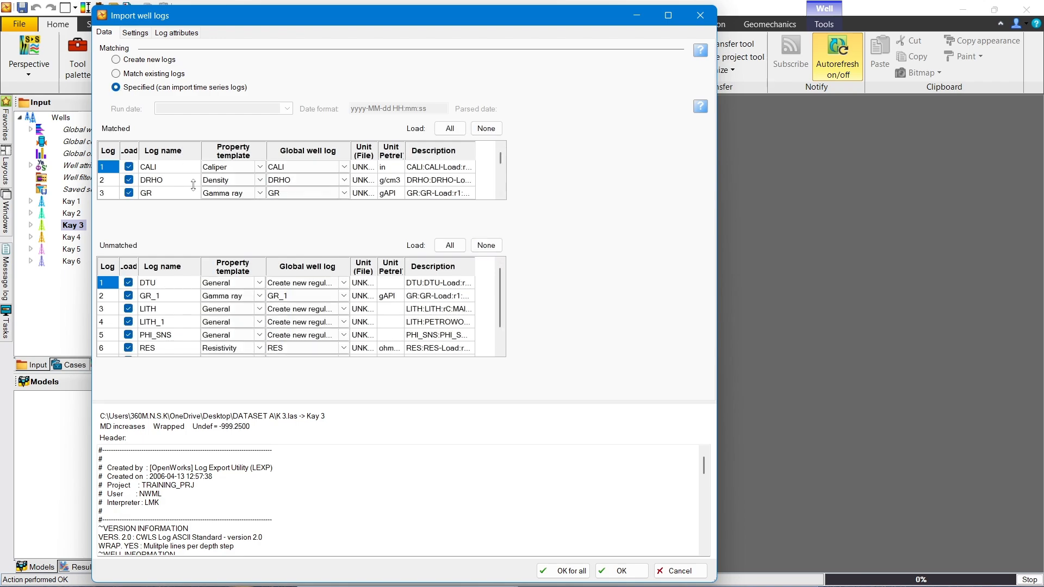
Exclude the VSH, SW and PHIE logs from loading among the matched logs of Kay 3.
{"action": "scroll", "coordinate": [193, 186], "scroll_direction": "down", "scroll_amount": 3}
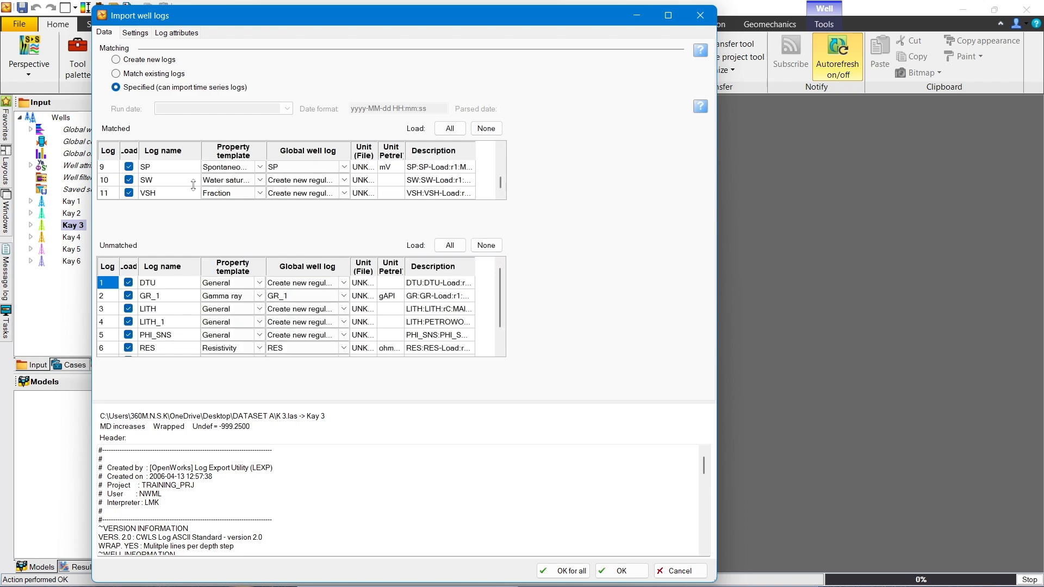
{"action": "left_click", "coordinate": [129, 193]}
{"action": "left_click", "coordinate": [129, 180]}
{"action": "scroll", "coordinate": [175, 188], "scroll_direction": "up", "scroll_amount": 5}
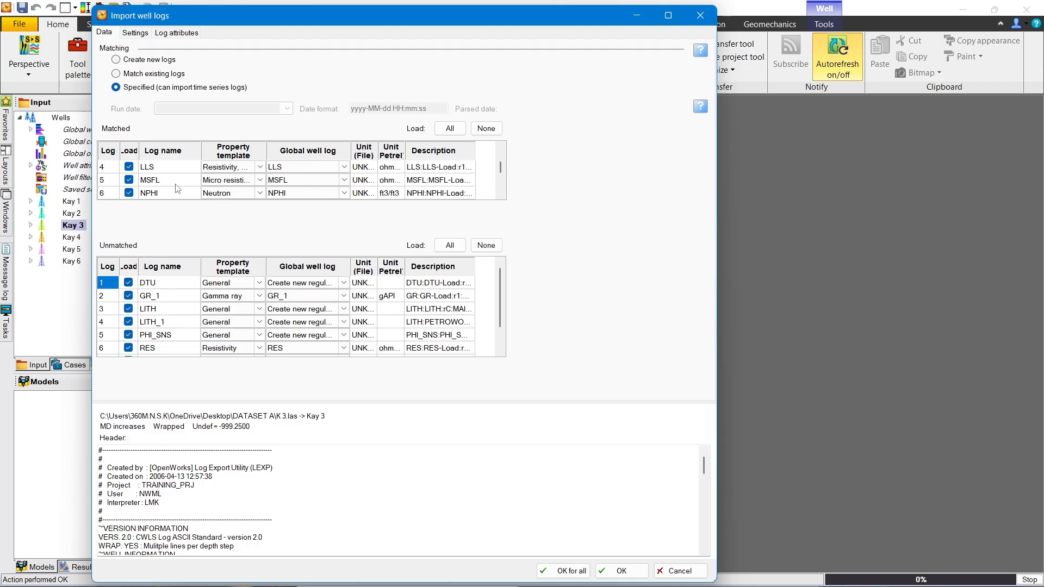
{"action": "scroll", "coordinate": [175, 188], "scroll_direction": "down", "scroll_amount": 2}
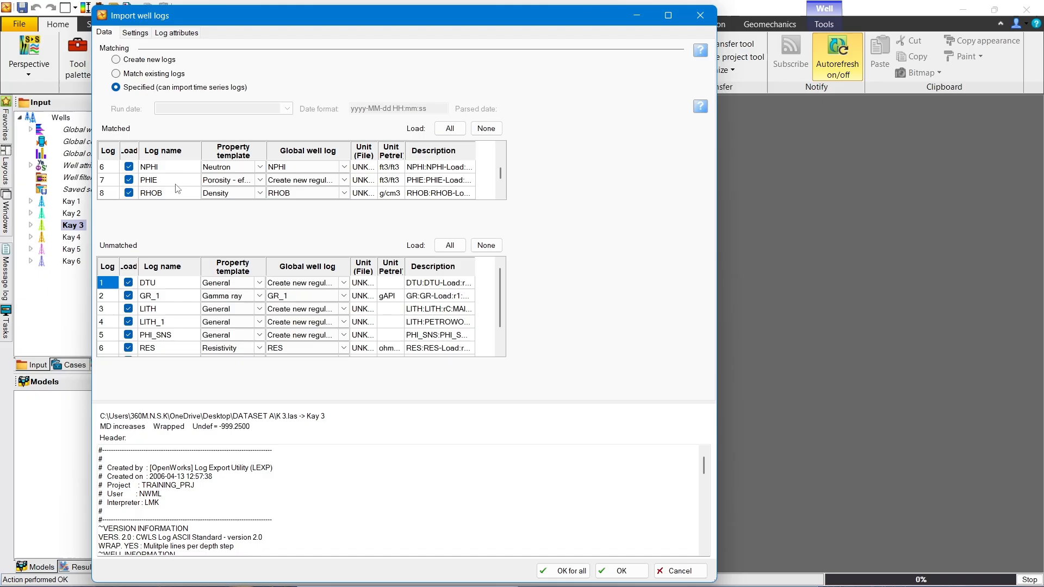
{"action": "left_click", "coordinate": [129, 180]}
{"action": "scroll", "coordinate": [182, 186], "scroll_direction": "down", "scroll_amount": 3}
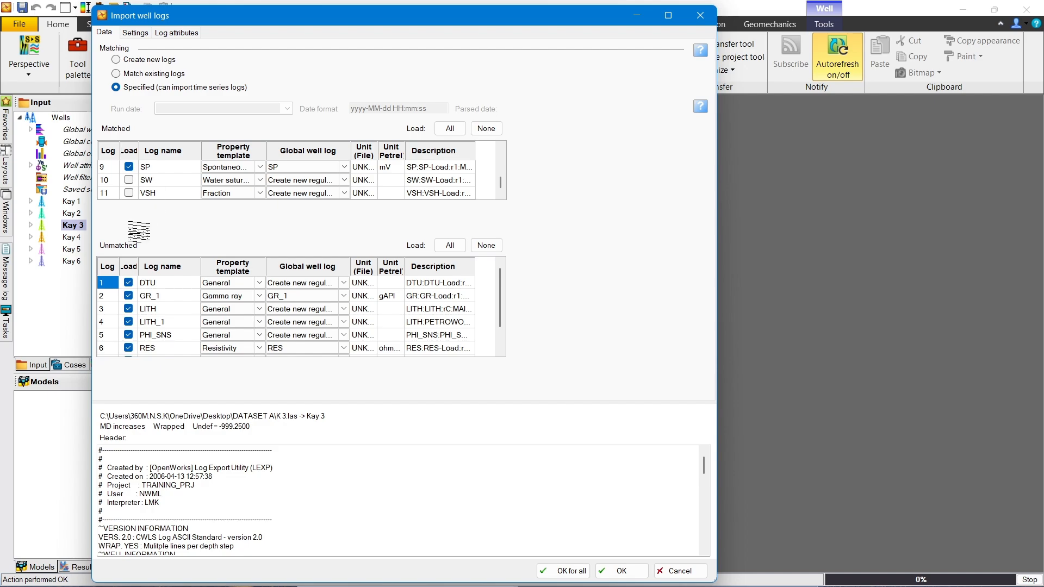
Exclude the DTU, LITH, LITH_1 and PHI_SNS logs from loading among Kay 3's unmatched logs.
{"action": "left_click", "coordinate": [129, 282]}
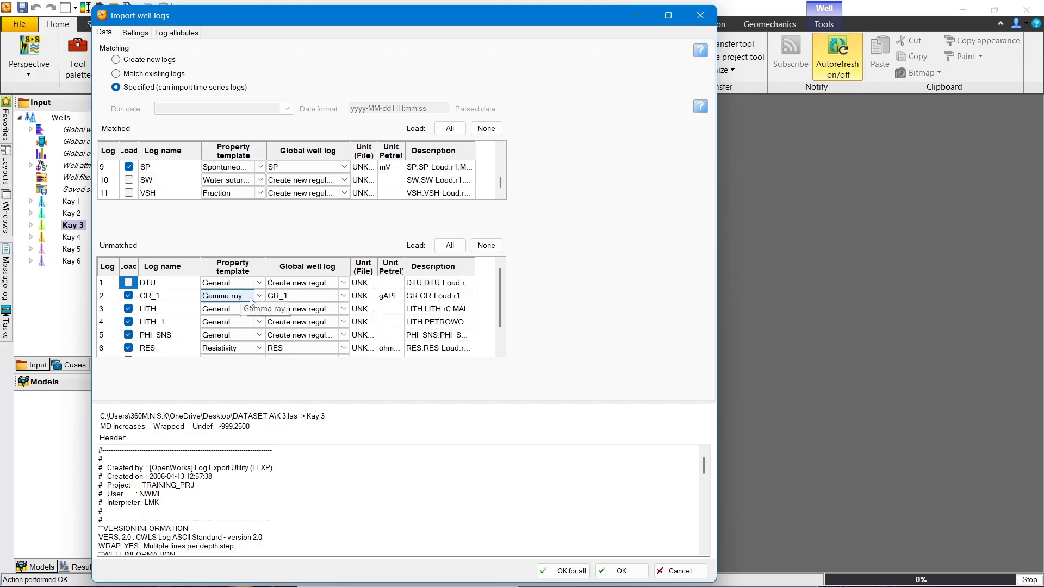
{"action": "left_click", "coordinate": [128, 308]}
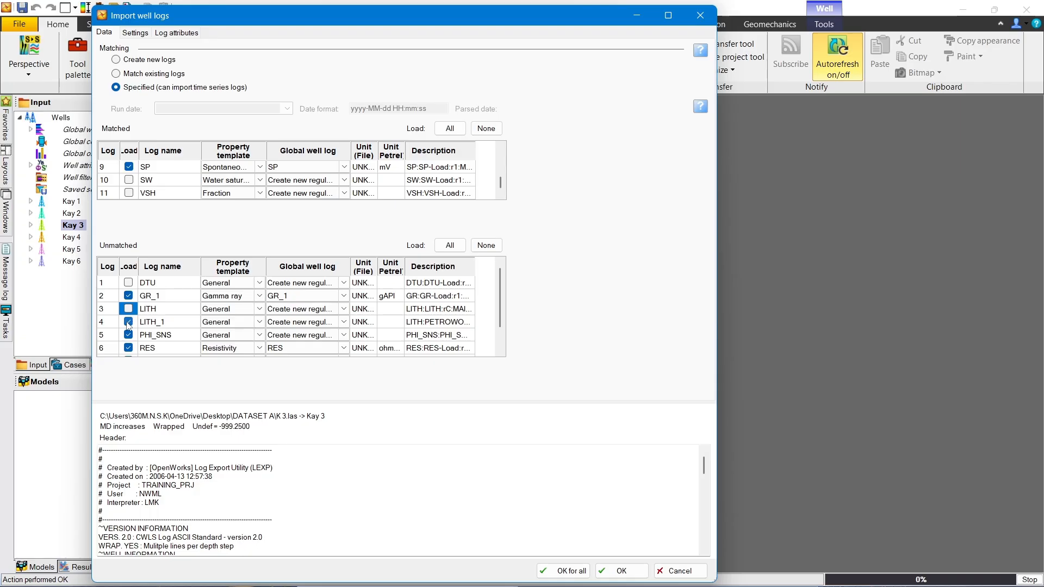
{"action": "left_click", "coordinate": [128, 322]}
{"action": "left_click", "coordinate": [131, 337]}
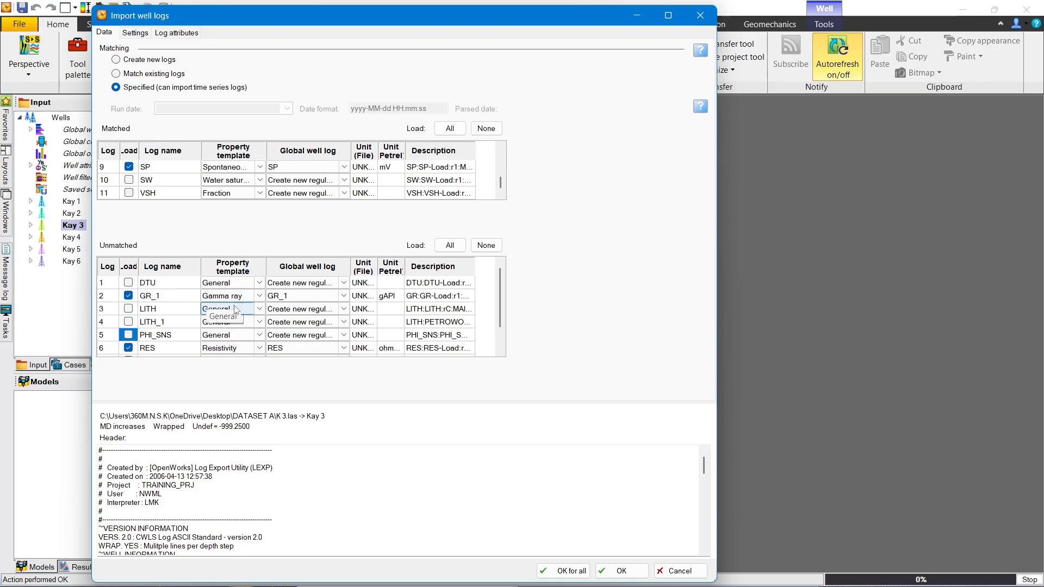
Keep the unmatched RES log selected for loading with Resistivity as its property template.
{"action": "left_click", "coordinate": [129, 348]}
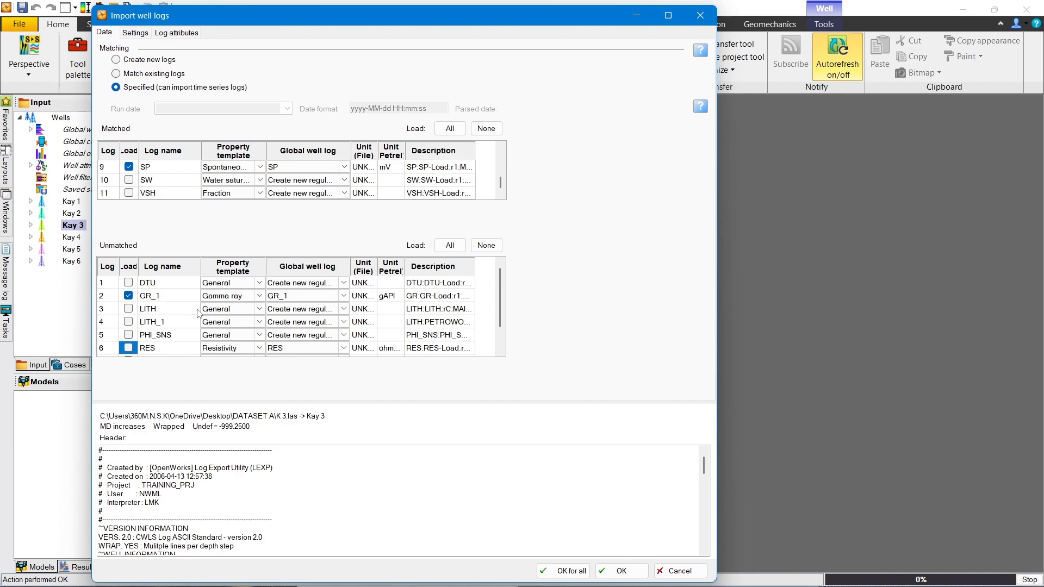
{"action": "left_click", "coordinate": [128, 348]}
{"action": "left_click", "coordinate": [255, 349]}
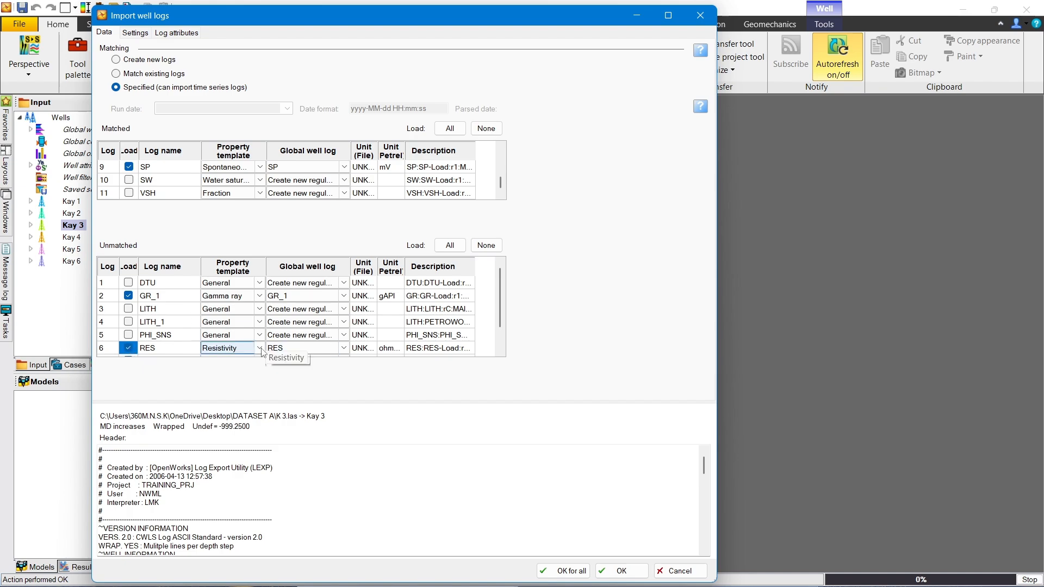
{"action": "left_click", "coordinate": [260, 350]}
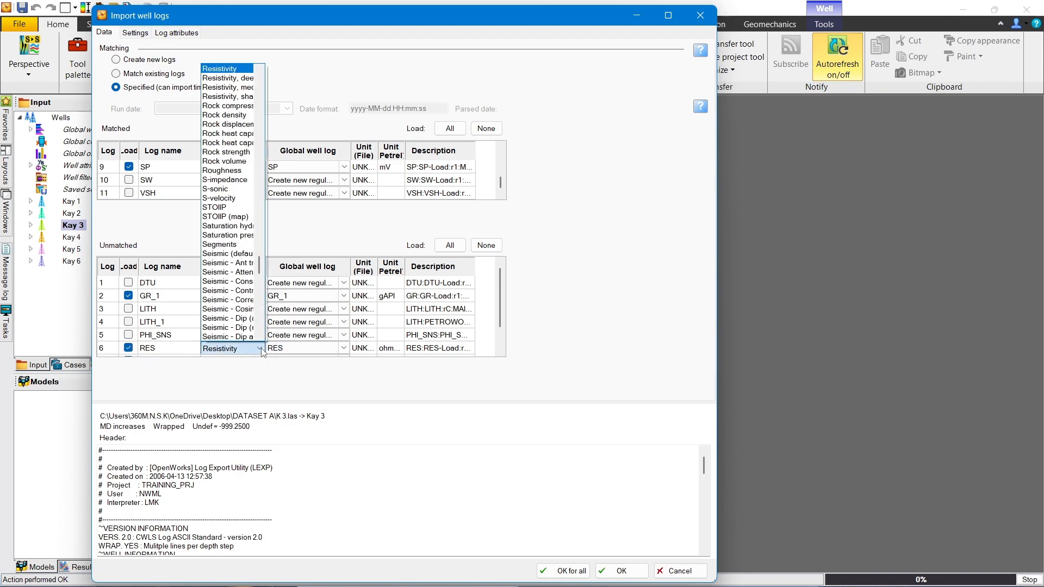
{"action": "left_click", "coordinate": [239, 71]}
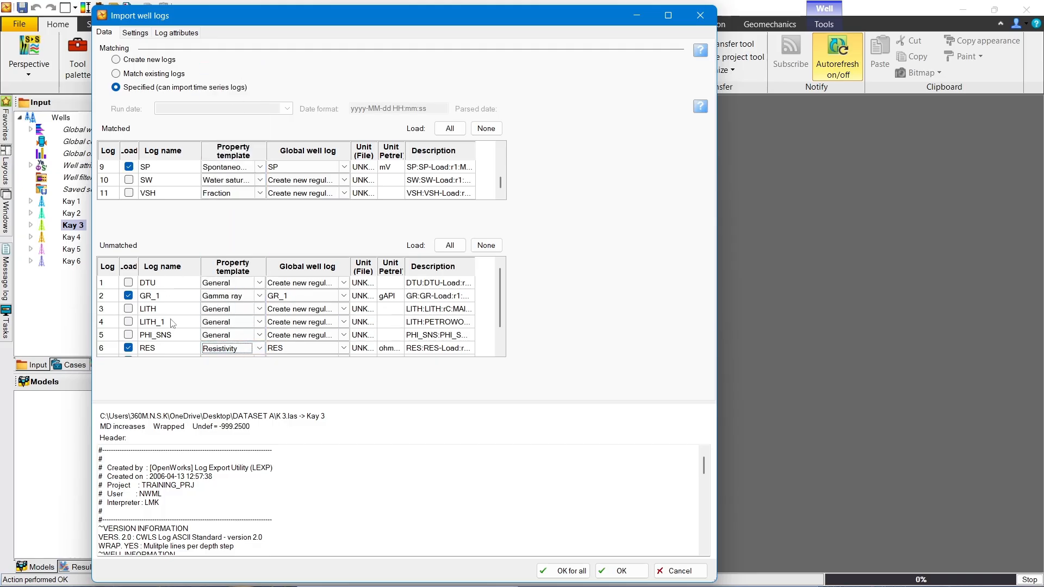
Exclude the unmatched SWARCH and VSHSTB logs and run the Kay 3 log import with OK for all.
{"action": "scroll", "coordinate": [172, 324], "scroll_direction": "down", "scroll_amount": 1}
{"action": "left_click", "coordinate": [128, 335]}
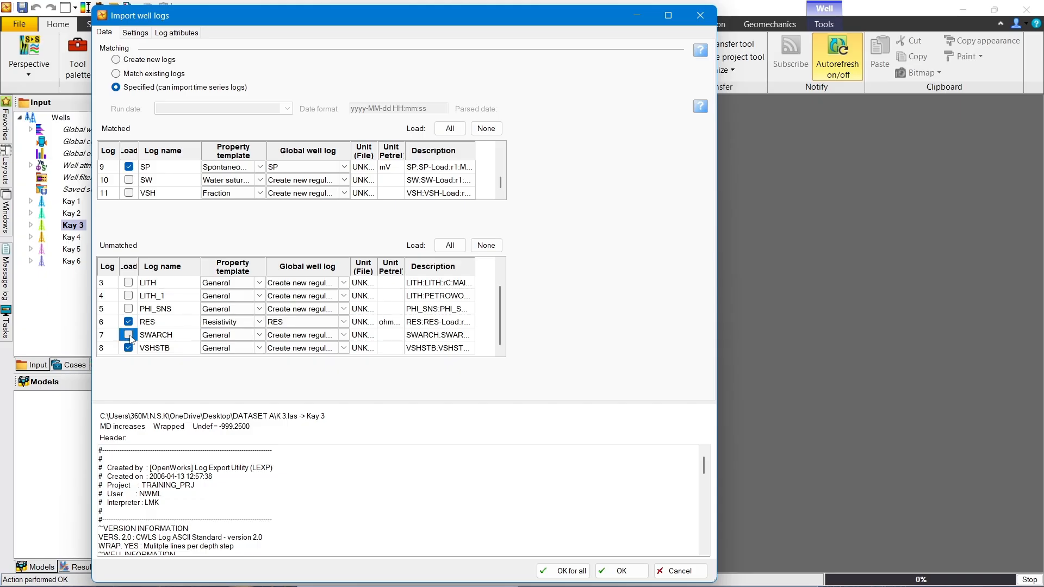
{"action": "left_click", "coordinate": [129, 348]}
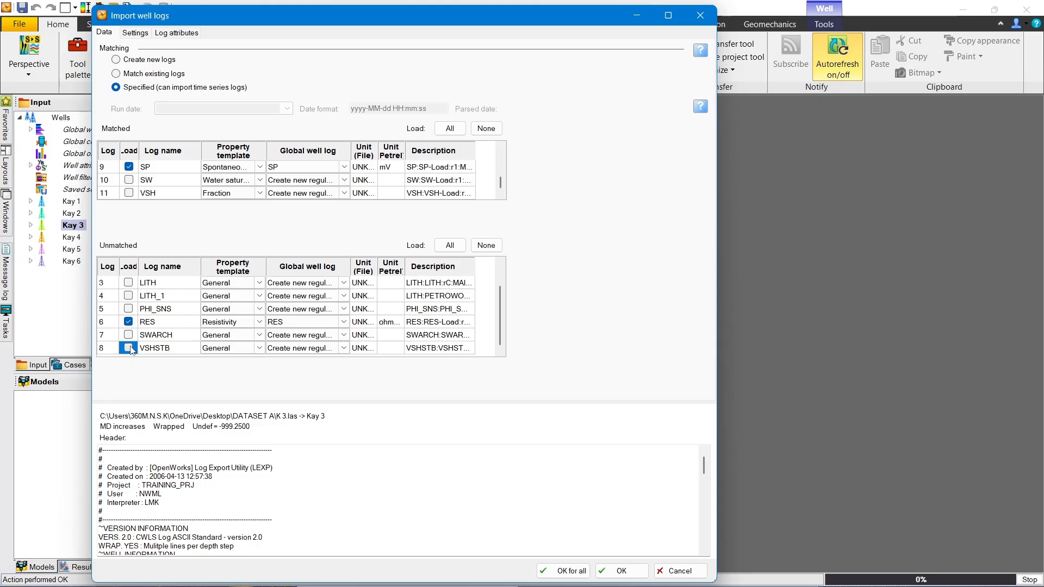
{"action": "left_click", "coordinate": [550, 575]}
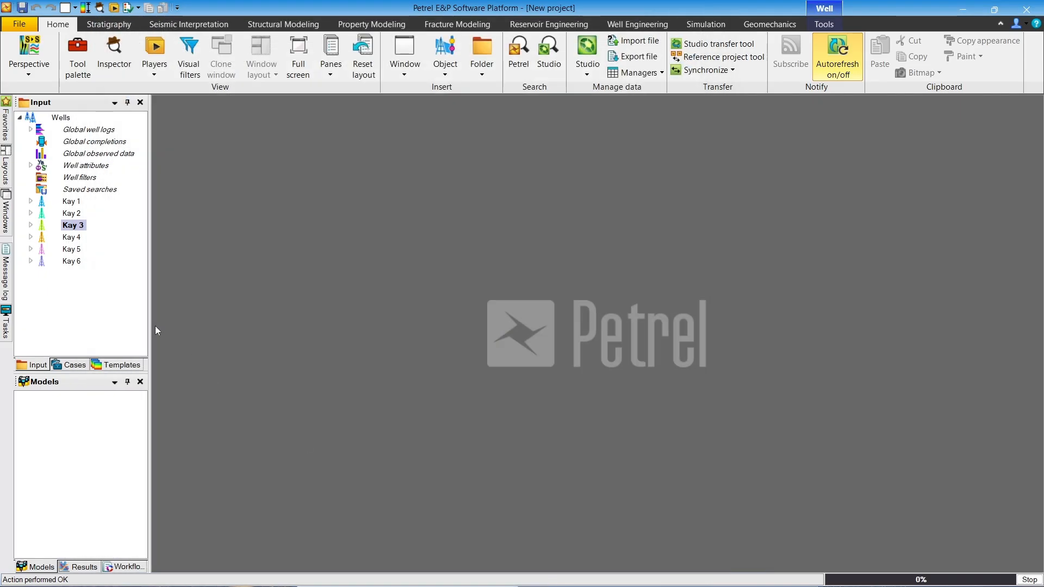
Start a log import on well Kay 4 from K 4.las and set the matching mode to Specified.
{"action": "right_click", "coordinate": [71, 240]}
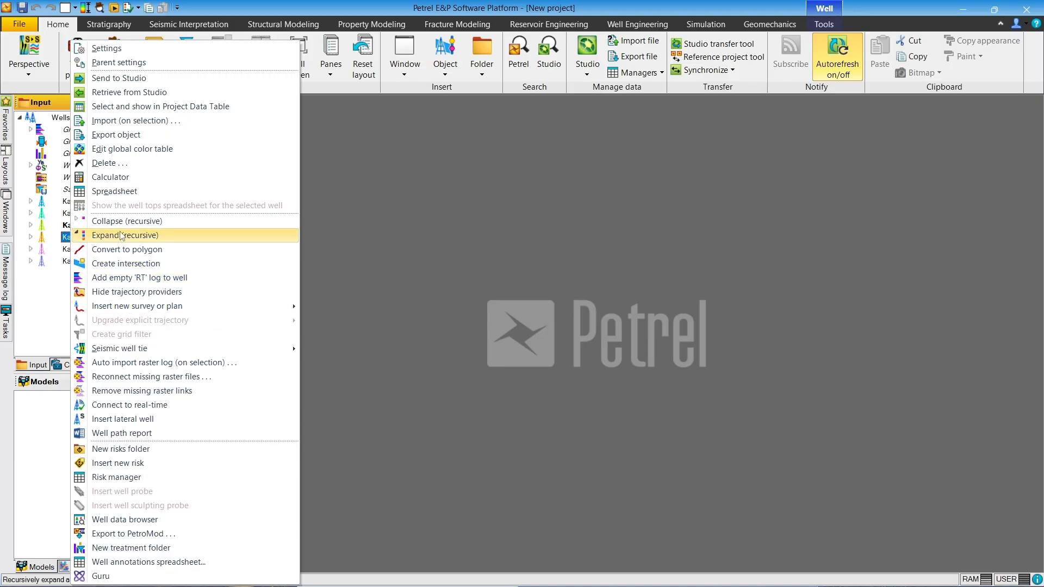
{"action": "left_click", "coordinate": [140, 122]}
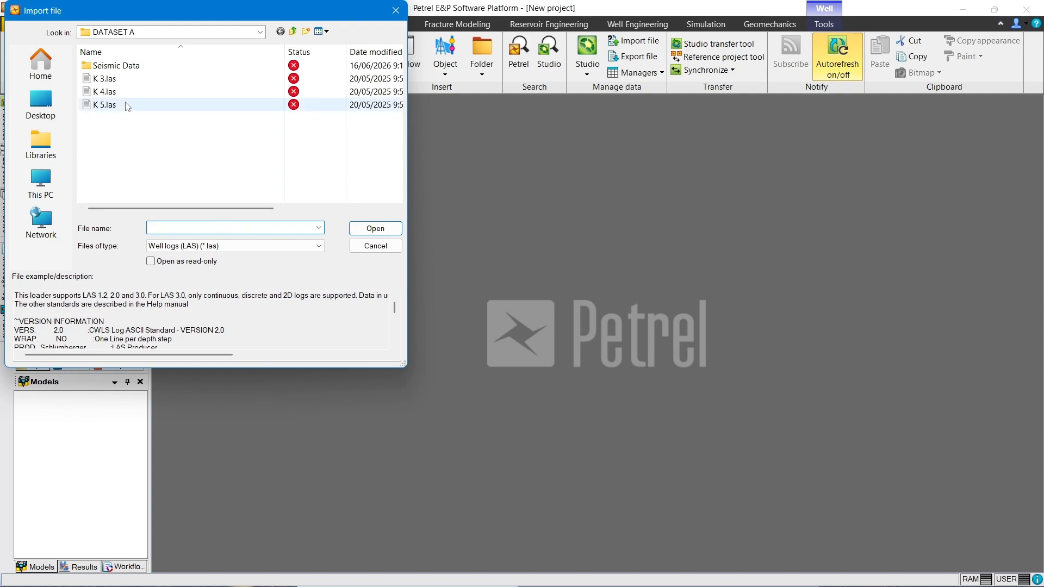
{"action": "left_click", "coordinate": [126, 96]}
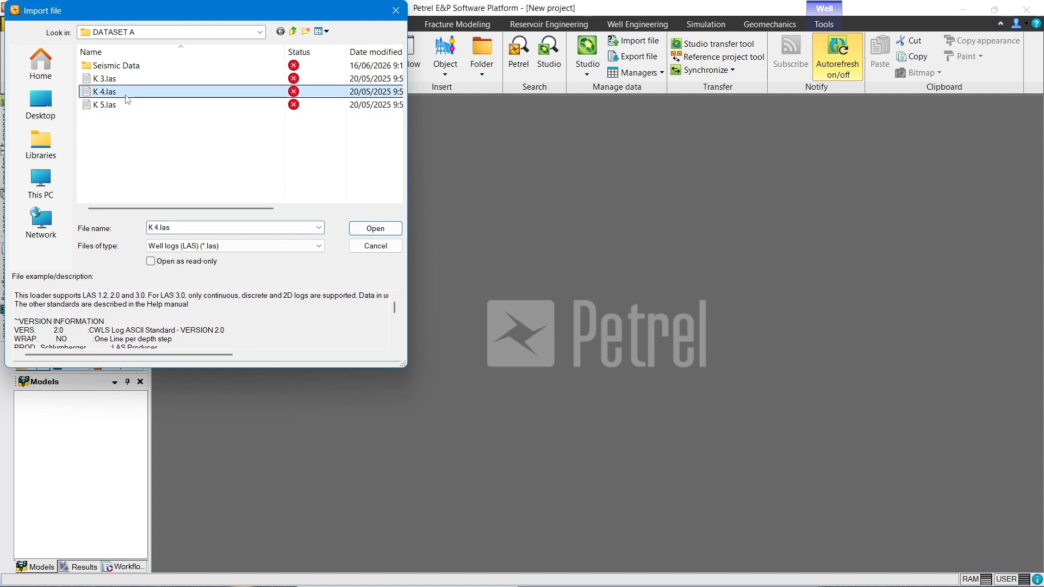
{"action": "left_click", "coordinate": [375, 229]}
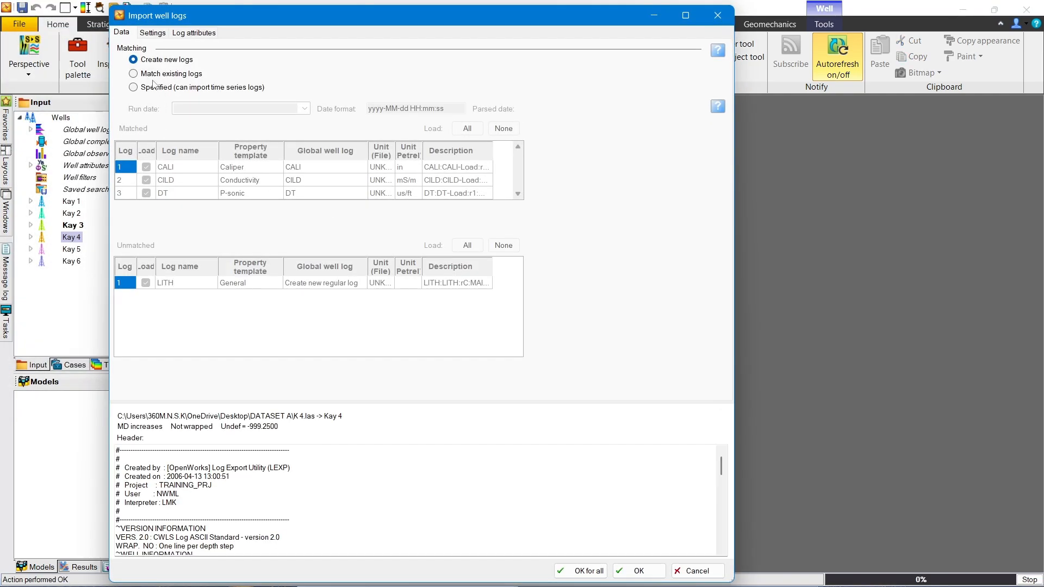
{"action": "left_click", "coordinate": [138, 88]}
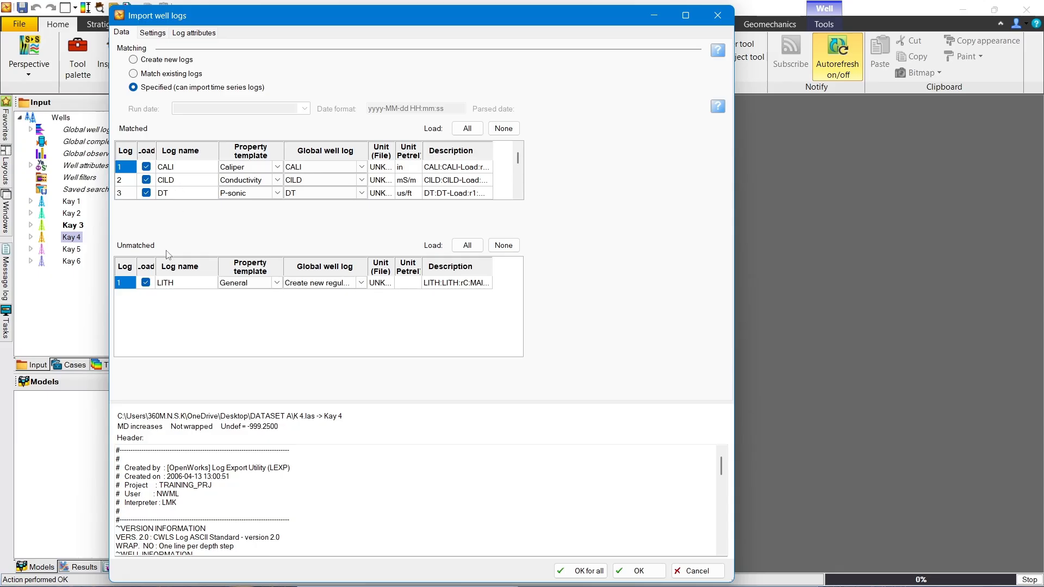
Exclude the unmatched LITH log and the matched VSH and SW logs from loading into Kay 4.
{"action": "left_click", "coordinate": [146, 284]}
{"action": "scroll", "coordinate": [182, 187], "scroll_direction": "down", "scroll_amount": 4}
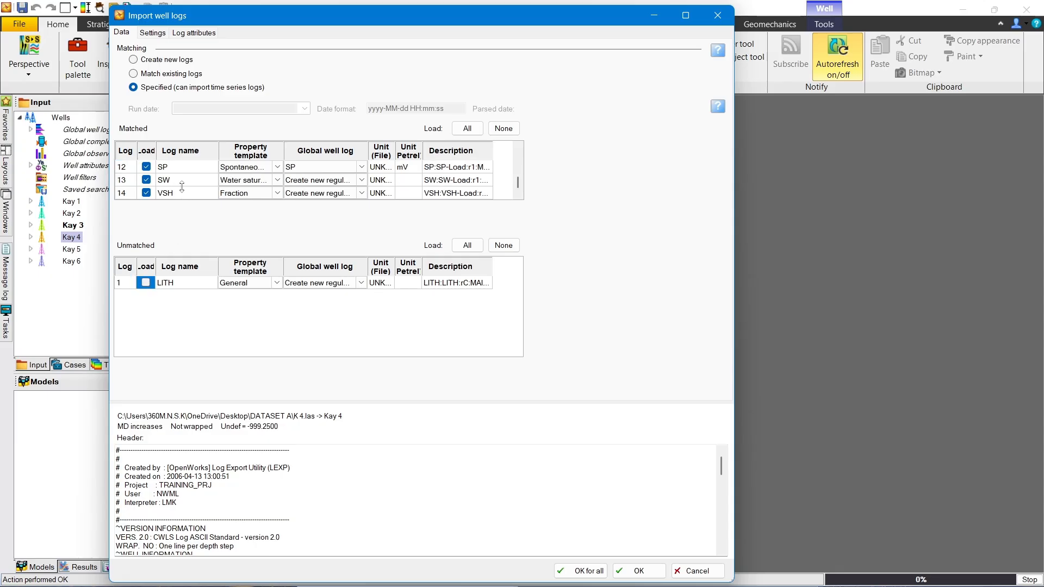
{"action": "left_click", "coordinate": [145, 192]}
{"action": "left_click", "coordinate": [149, 184]}
Review Kay 4's matched logs, exclude PHIE, and run the log import with OK for all.
{"action": "scroll", "coordinate": [188, 175], "scroll_direction": "up", "scroll_amount": 4}
{"action": "scroll", "coordinate": [188, 175], "scroll_direction": "down", "scroll_amount": 1}
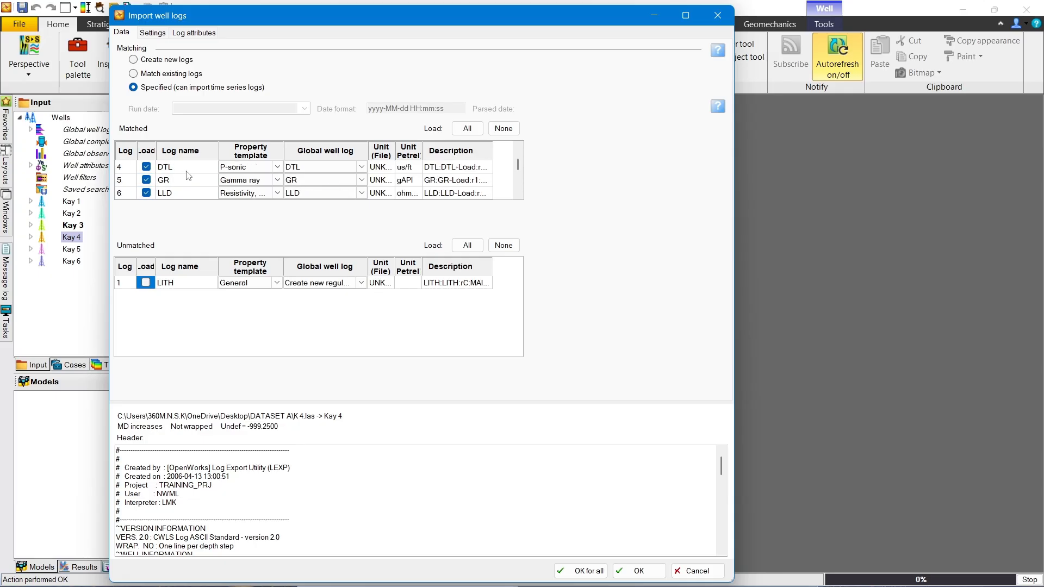
{"action": "scroll", "coordinate": [188, 175], "scroll_direction": "down", "scroll_amount": 2}
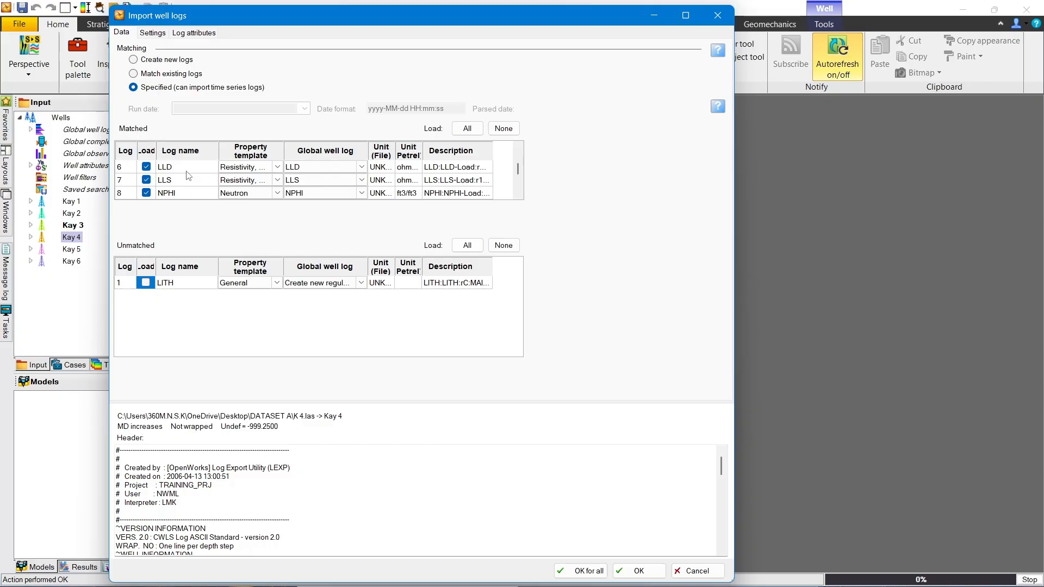
{"action": "scroll", "coordinate": [188, 175], "scroll_direction": "down", "scroll_amount": 5}
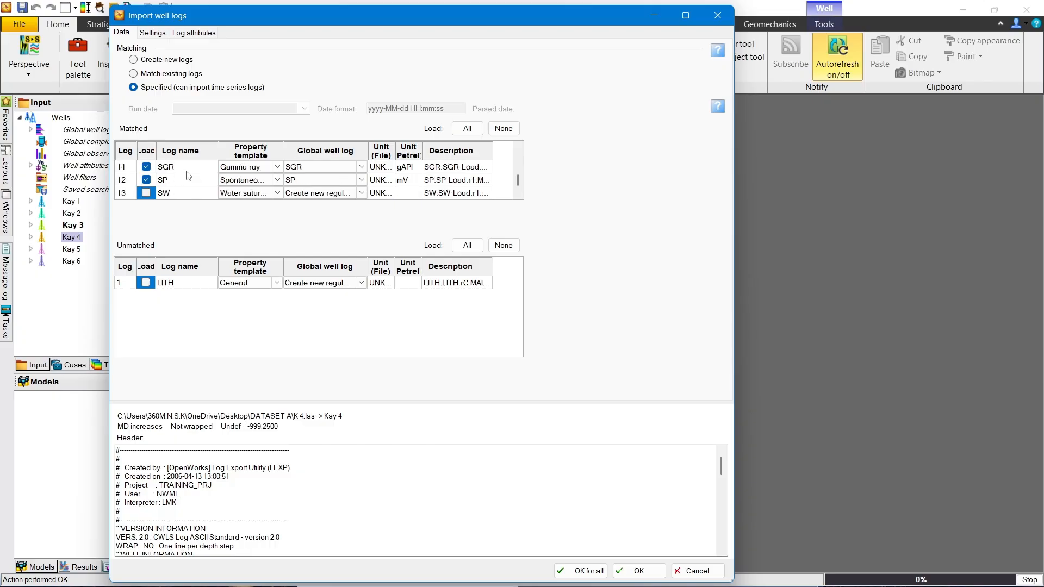
{"action": "scroll", "coordinate": [188, 175], "scroll_direction": "up", "scroll_amount": 3}
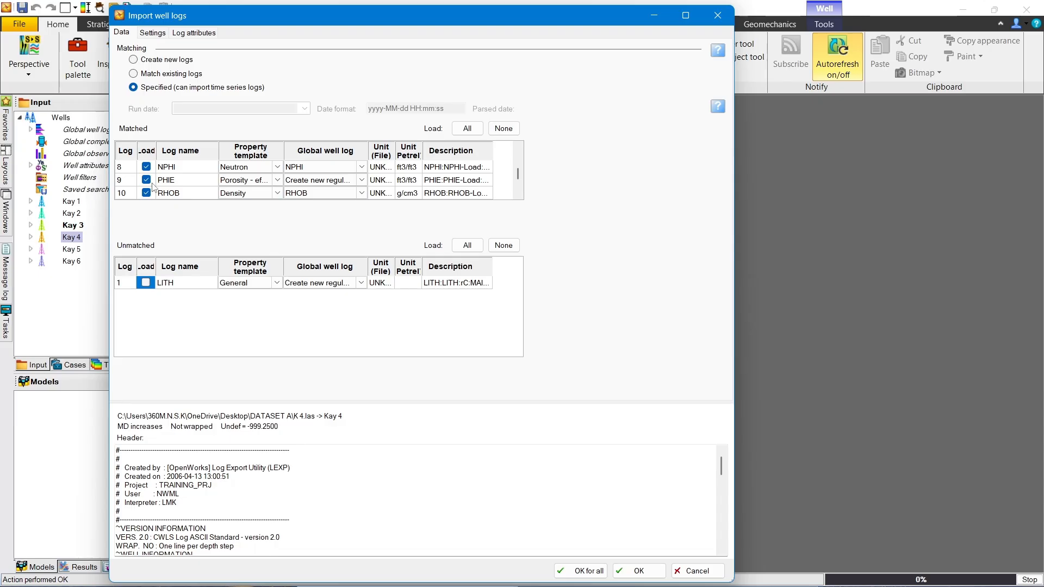
{"action": "left_click", "coordinate": [145, 180]}
{"action": "left_click", "coordinate": [571, 573]}
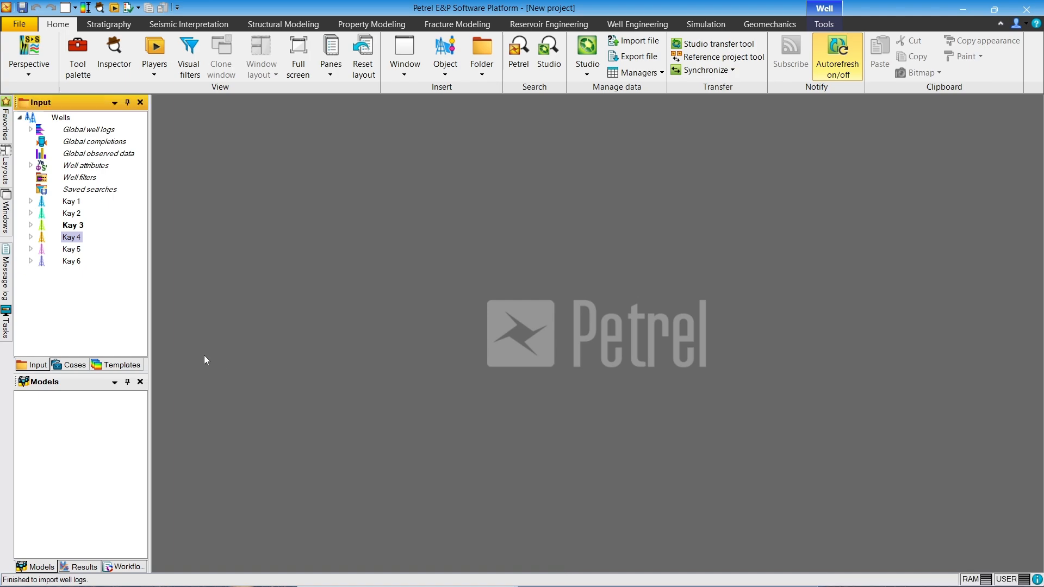
Start a log import on well Kay 5 from K 5.las and set the matching mode to Specified.
{"action": "left_click", "coordinate": [71, 237]}
{"action": "right_click", "coordinate": [74, 251]}
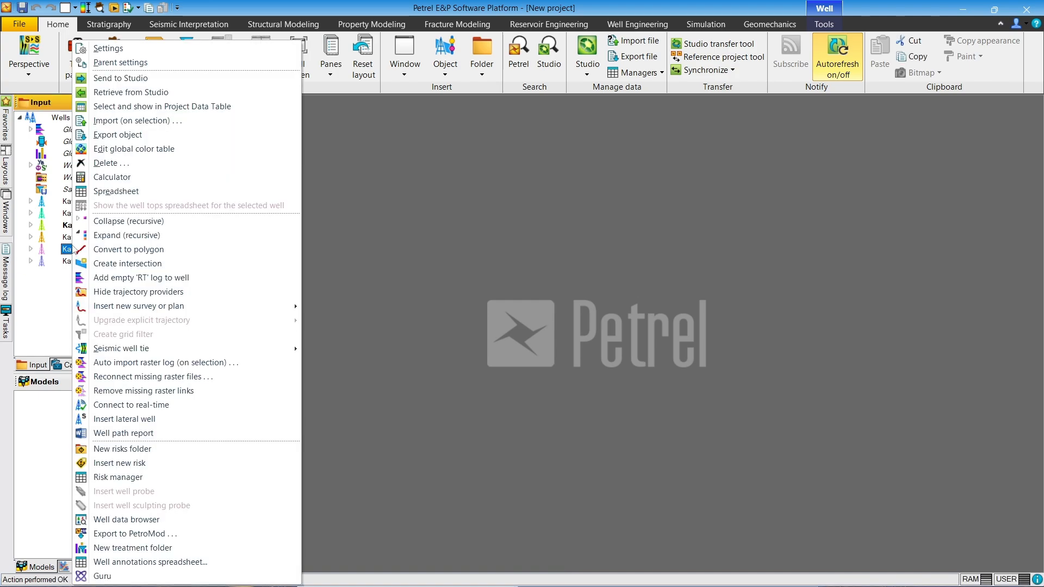
{"action": "left_click", "coordinate": [165, 123]}
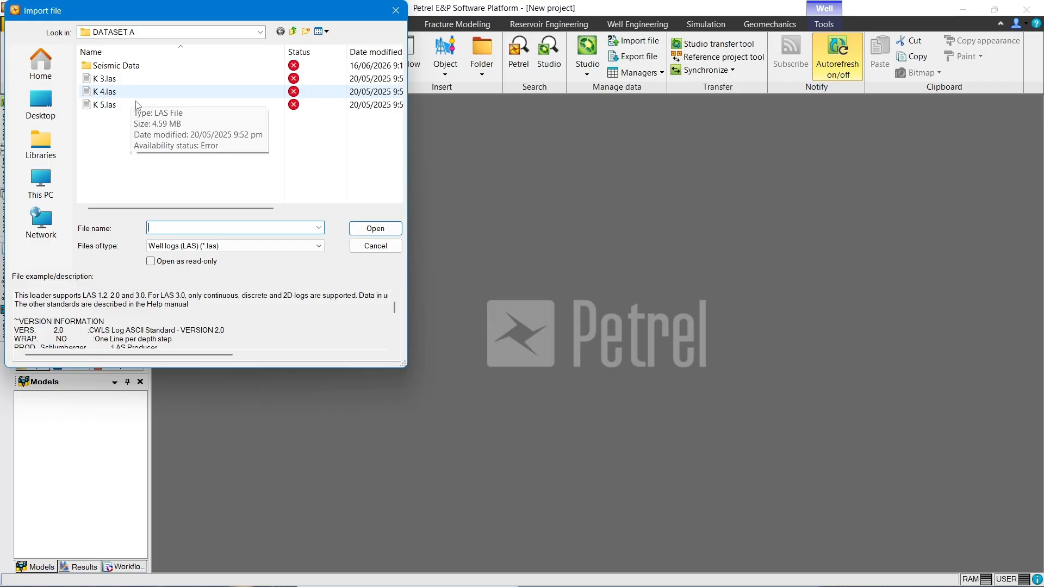
{"action": "left_click", "coordinate": [125, 107]}
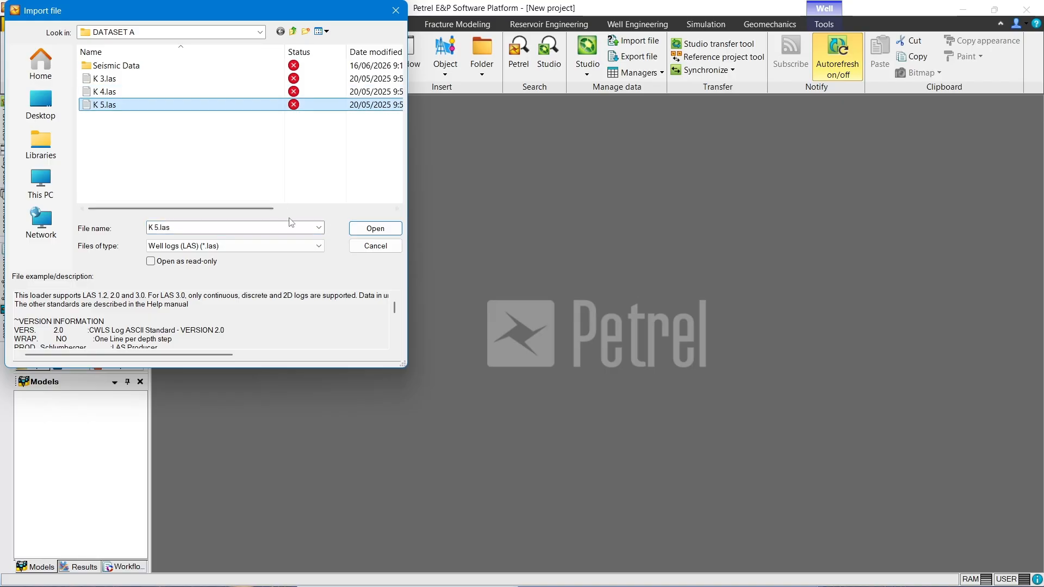
{"action": "left_click", "coordinate": [371, 228]}
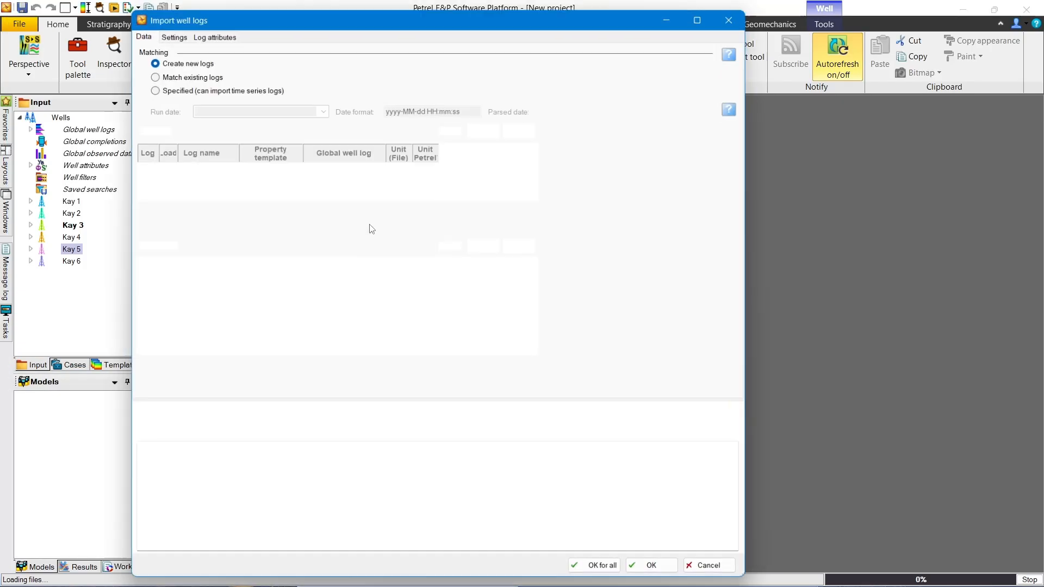
{"action": "left_click", "coordinate": [151, 88]}
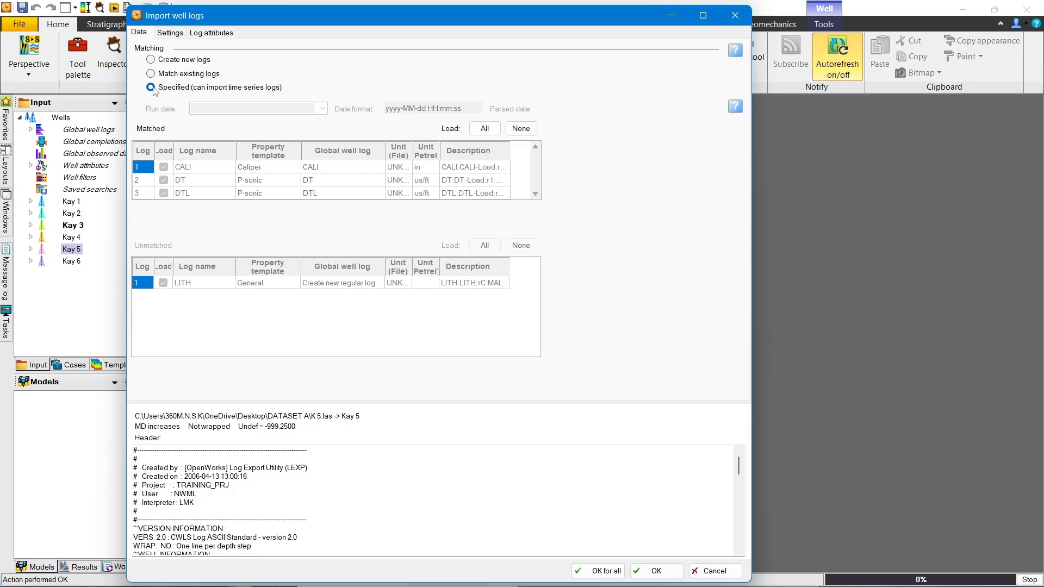
Exclude the matched SW and PHIE logs and the unmatched LITH log from loading into Kay 5, and run the import for all.
{"action": "scroll", "coordinate": [179, 175], "scroll_direction": "down", "scroll_amount": 4}
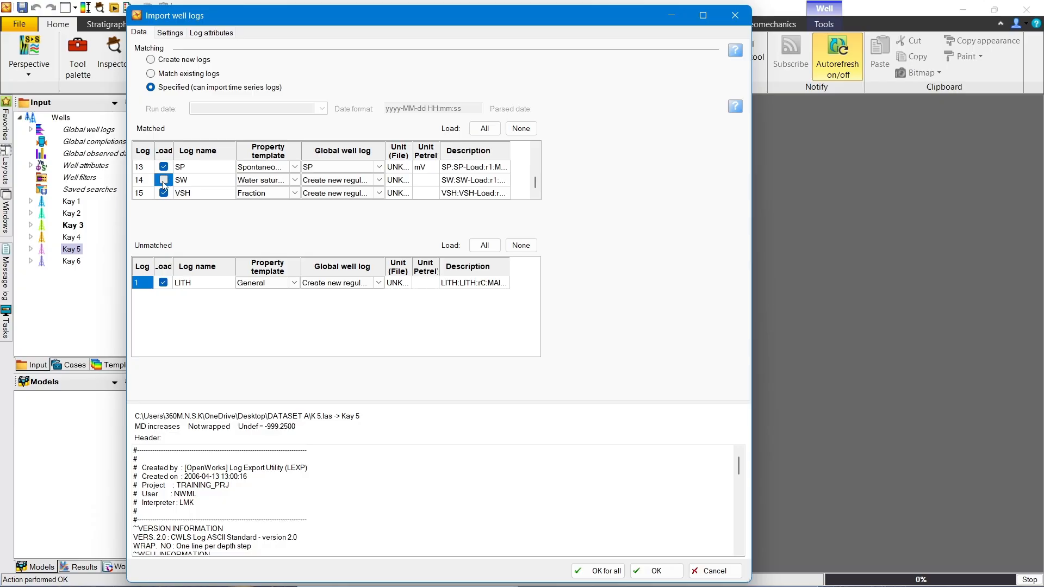
{"action": "scroll", "coordinate": [189, 187], "scroll_direction": "up", "scroll_amount": 4}
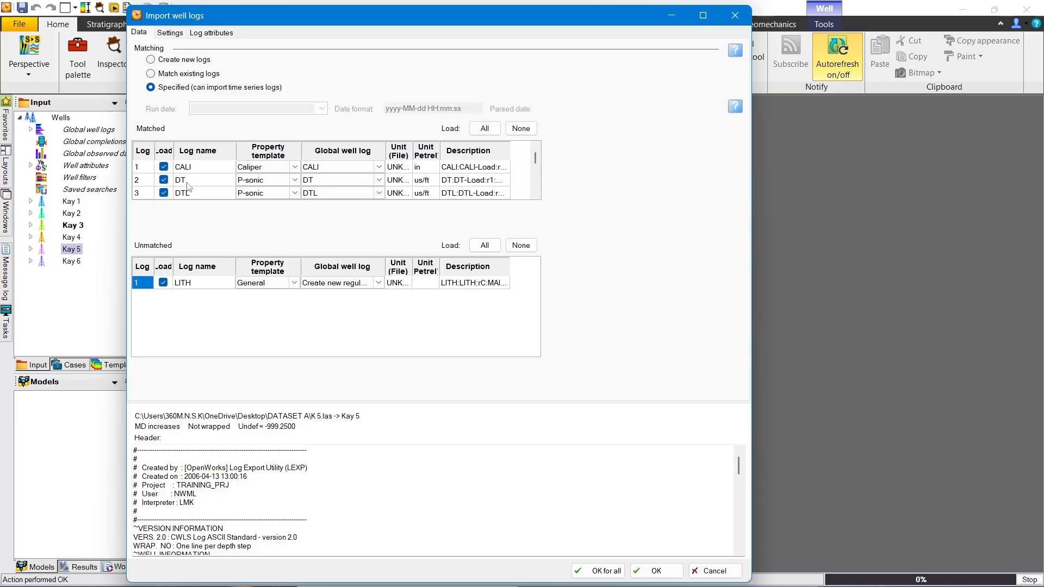
{"action": "scroll", "coordinate": [188, 186], "scroll_direction": "down", "scroll_amount": 2}
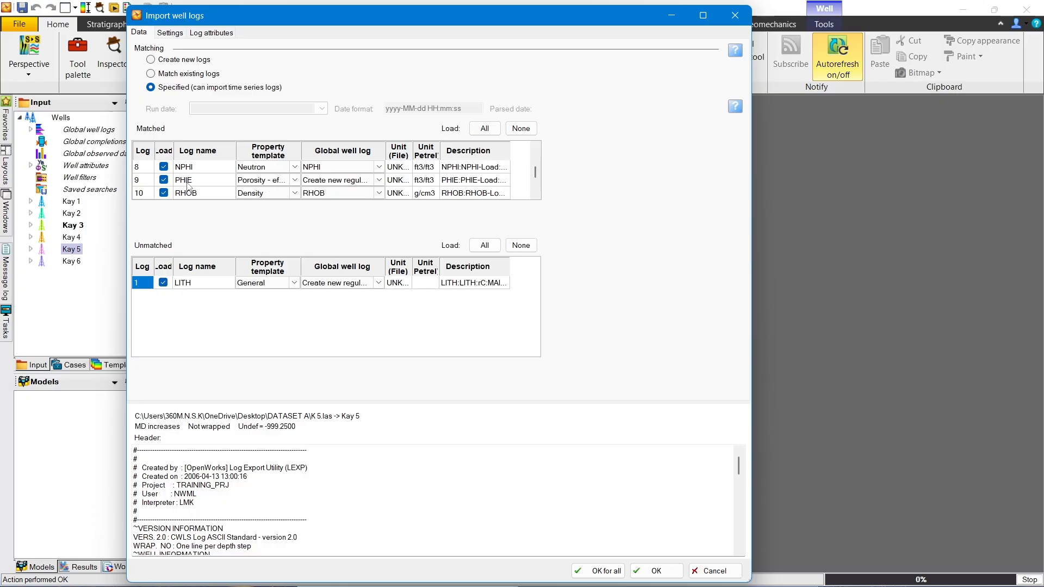
{"action": "left_click", "coordinate": [164, 180]}
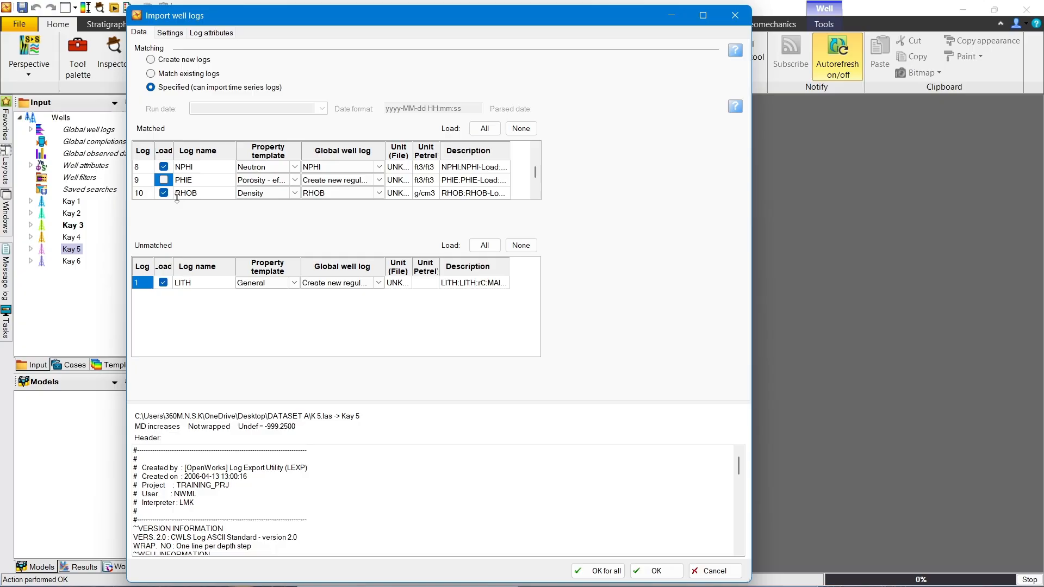
{"action": "left_click", "coordinate": [163, 284]}
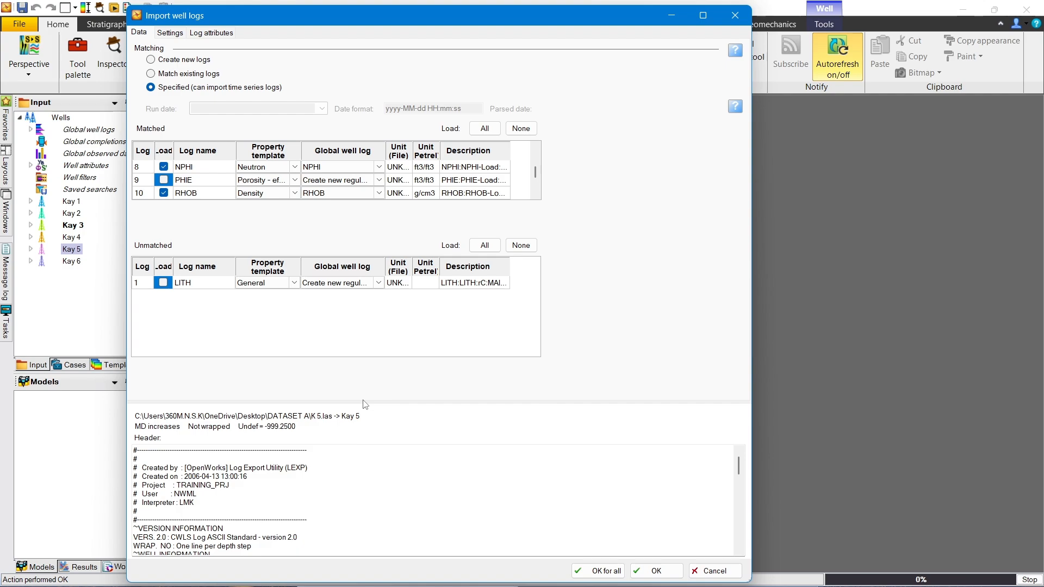
{"action": "left_click", "coordinate": [605, 572]}
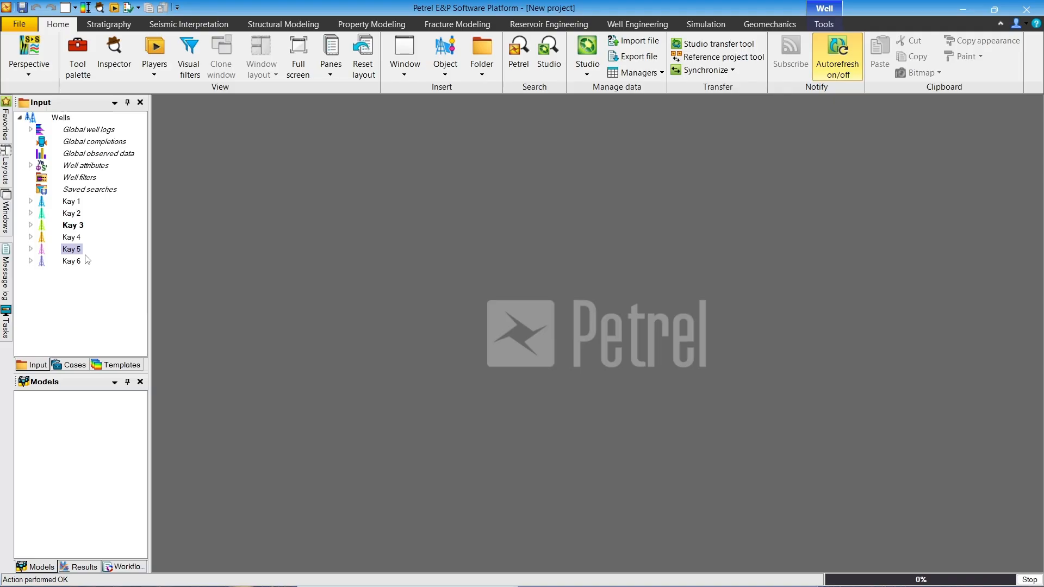
Examine the contents of wells Kay 3, Kay 4 and Kay 5 for their well logs folders, and collapse the wells again.
{"action": "left_click", "coordinate": [53, 248]}
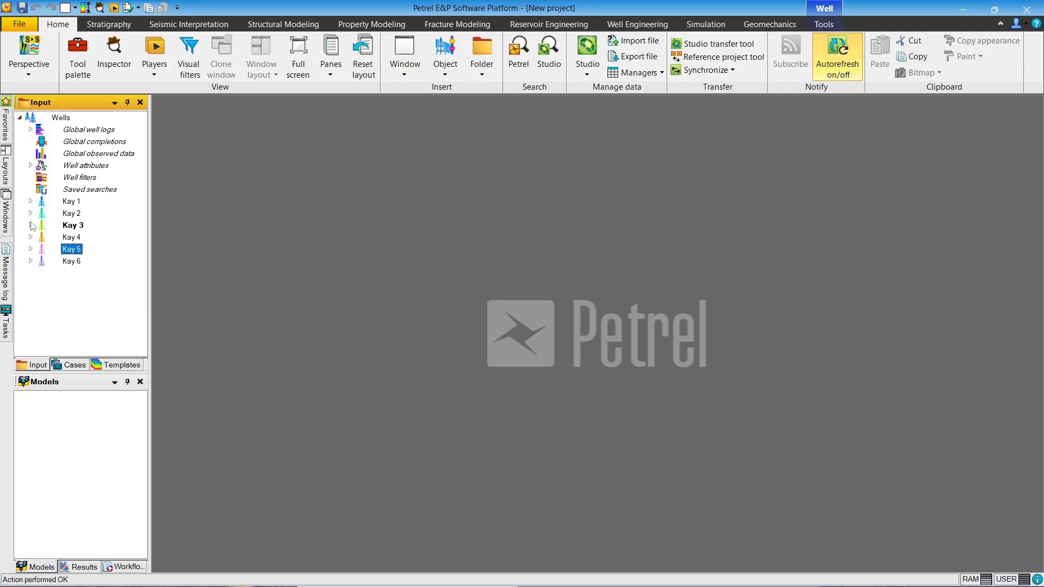
{"action": "left_click", "coordinate": [30, 225]}
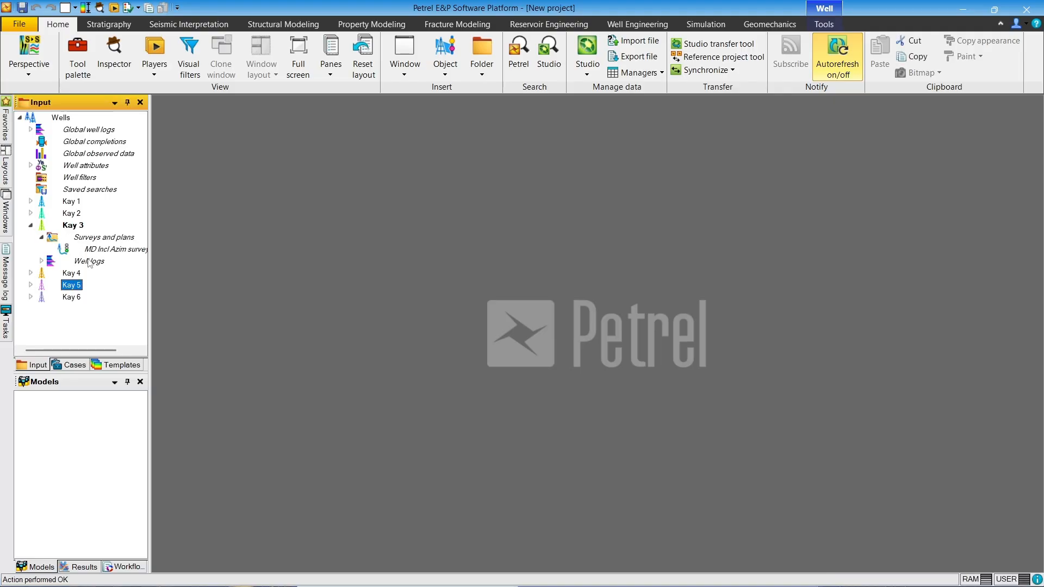
{"action": "left_click", "coordinate": [31, 276]}
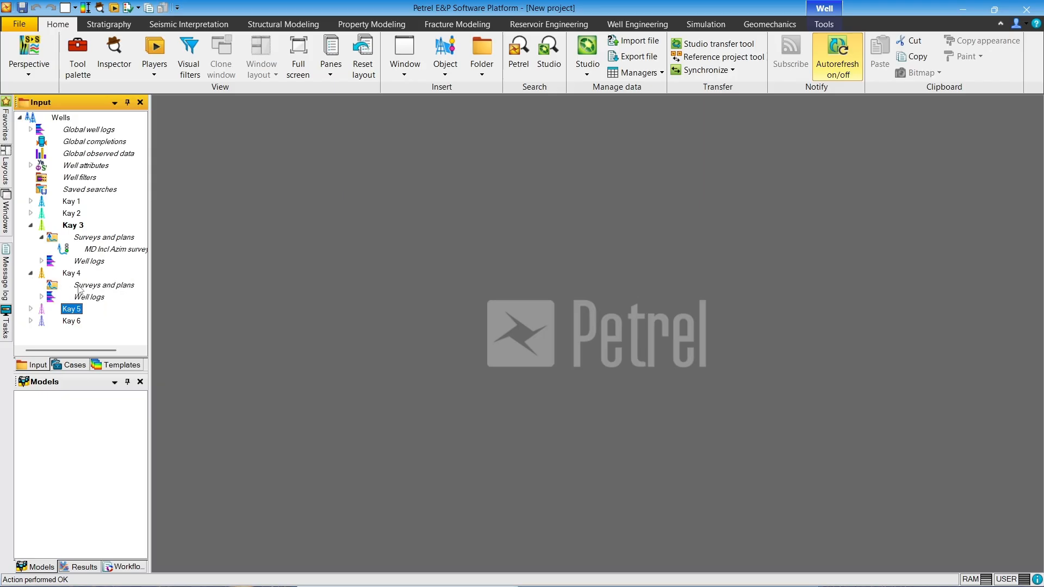
{"action": "left_click", "coordinate": [31, 310]}
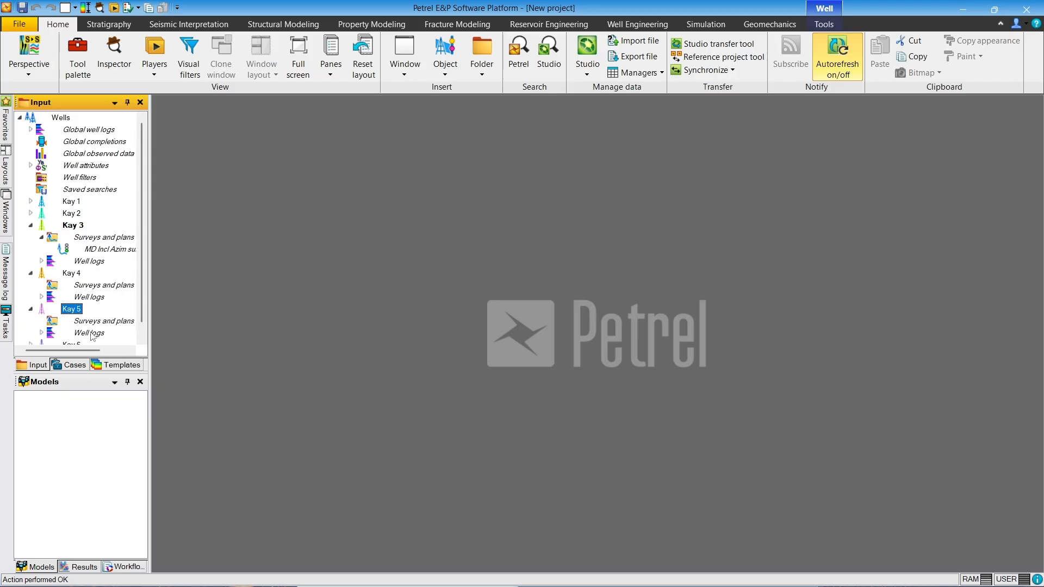
{"action": "left_click", "coordinate": [31, 310]}
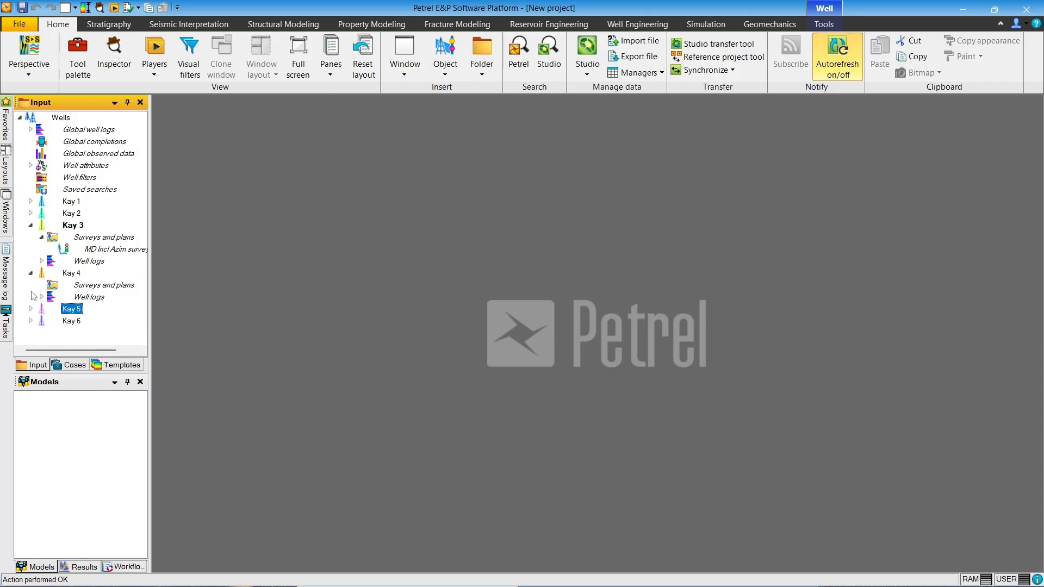
{"action": "left_click", "coordinate": [31, 273]}
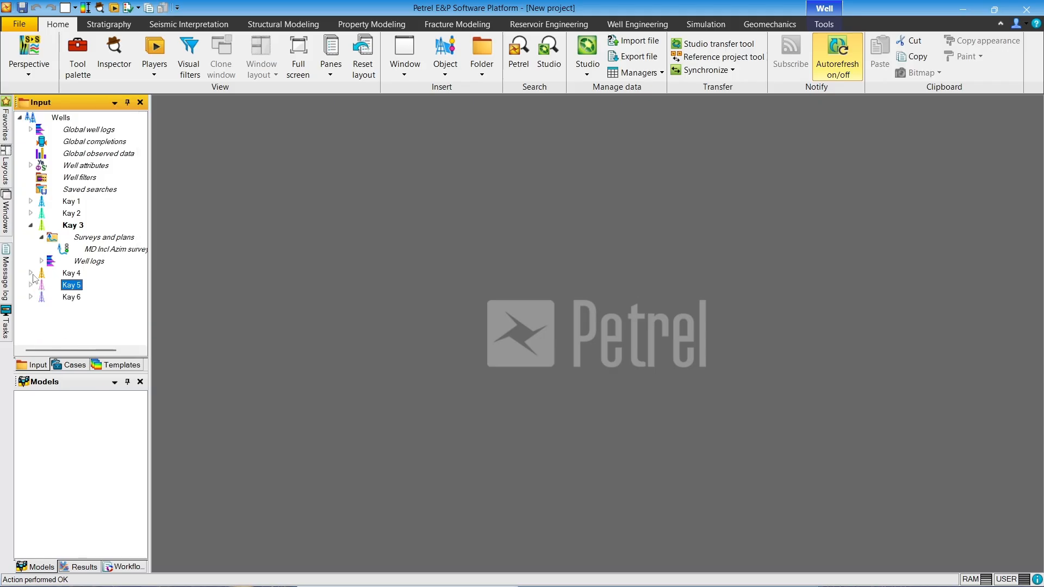
{"action": "left_click", "coordinate": [31, 226]}
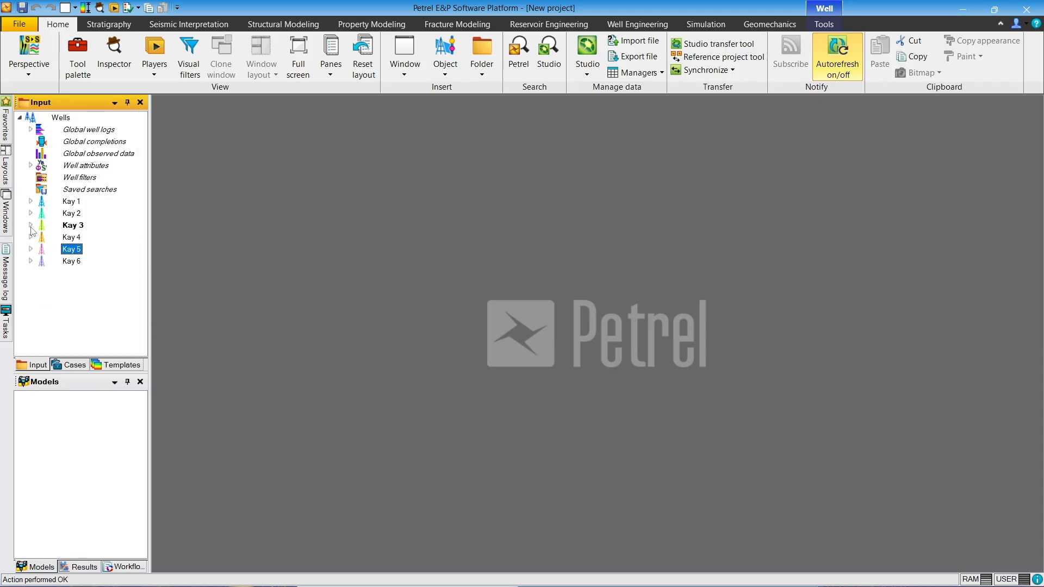